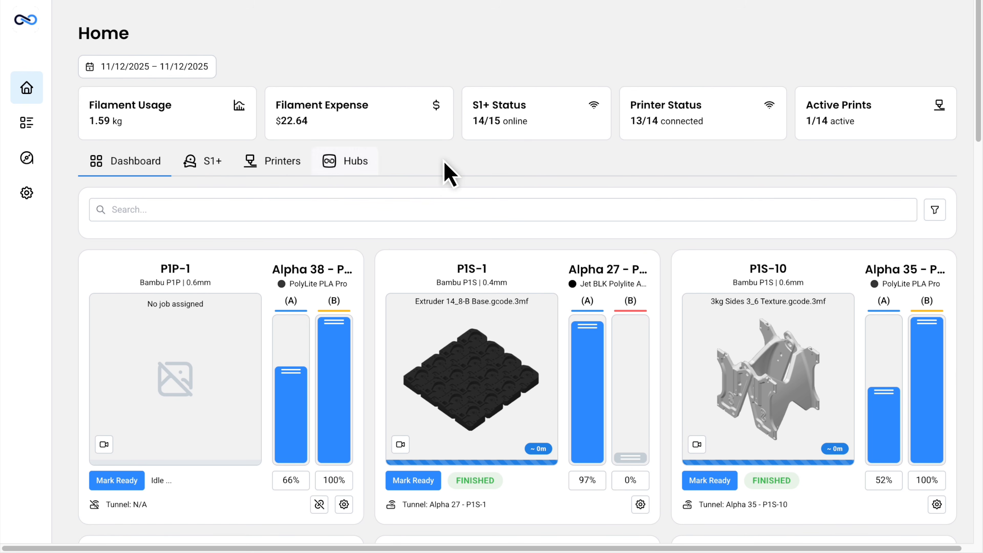
- Open the print files library and upload the sliced file 1kg Side.gcode.3mf
left_click(24, 122)
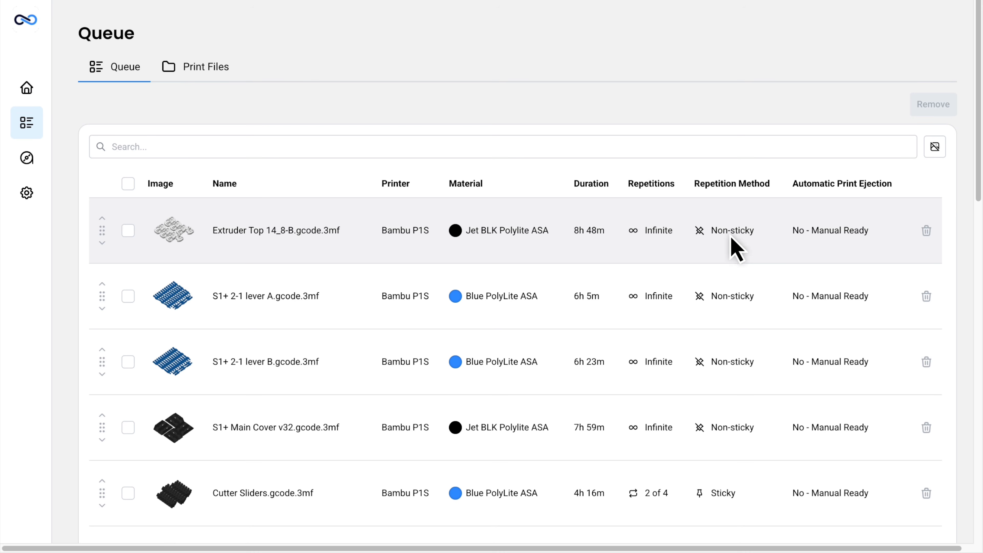
left_click(205, 72)
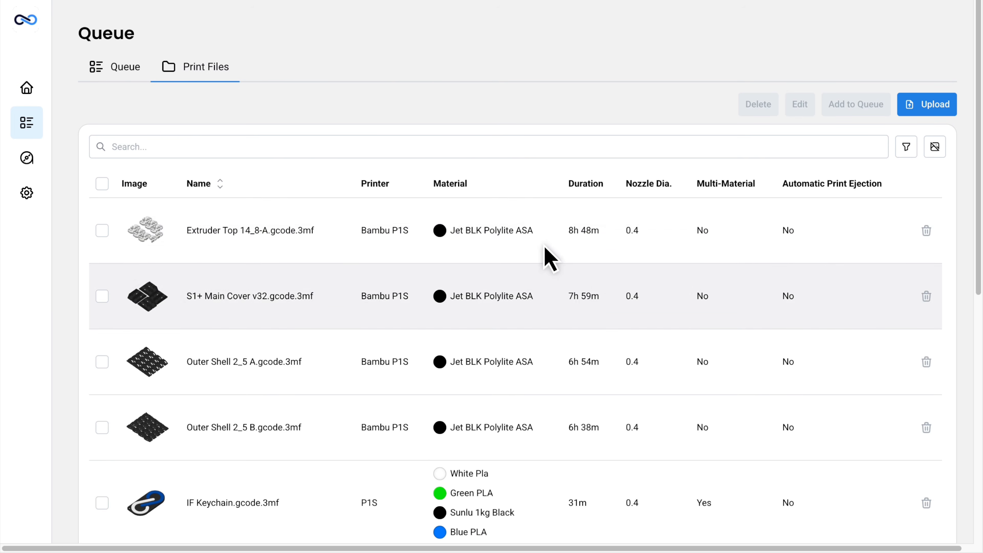
scroll(542, 271, "down", 2)
scroll(526, 306, "up", 2)
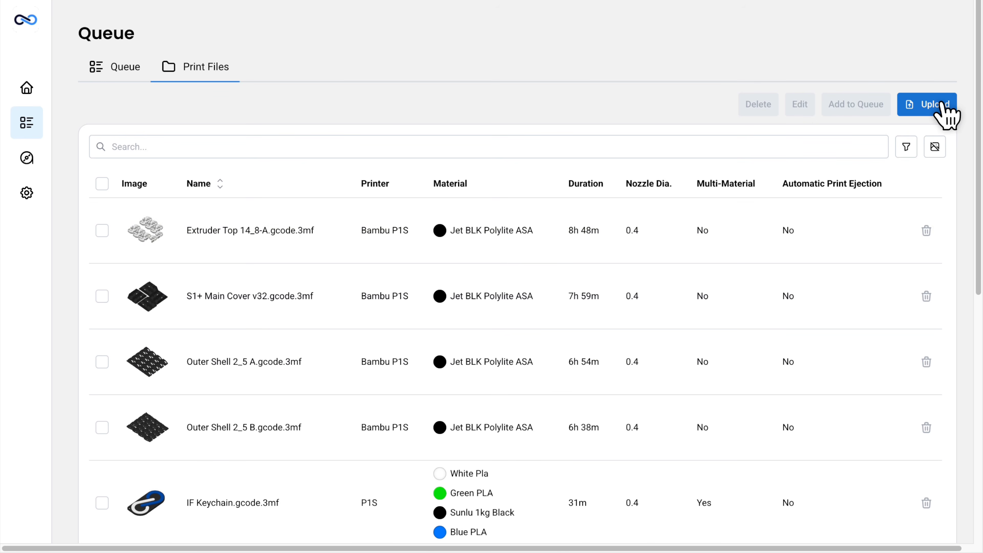
left_click(938, 110)
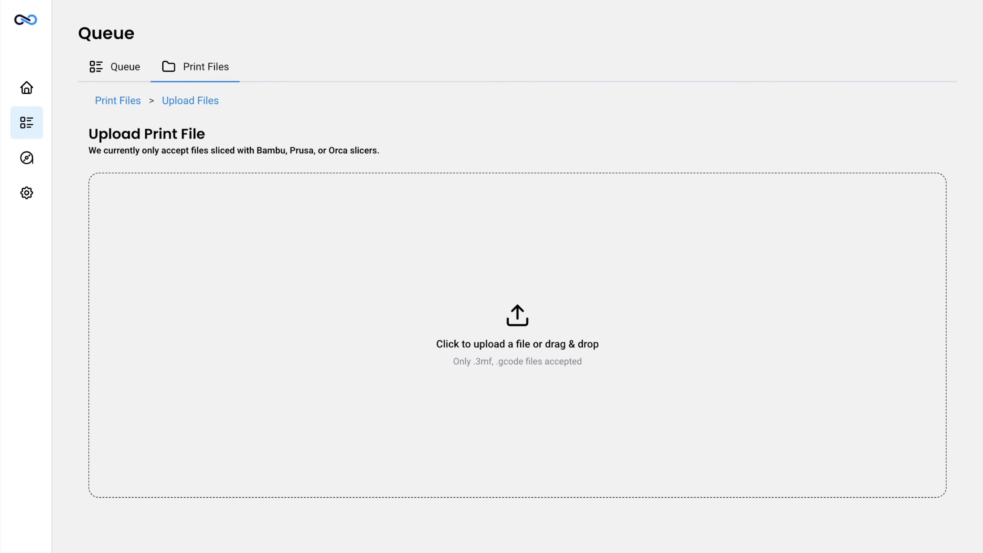
left_click_drag(176, 0, 395, 247)
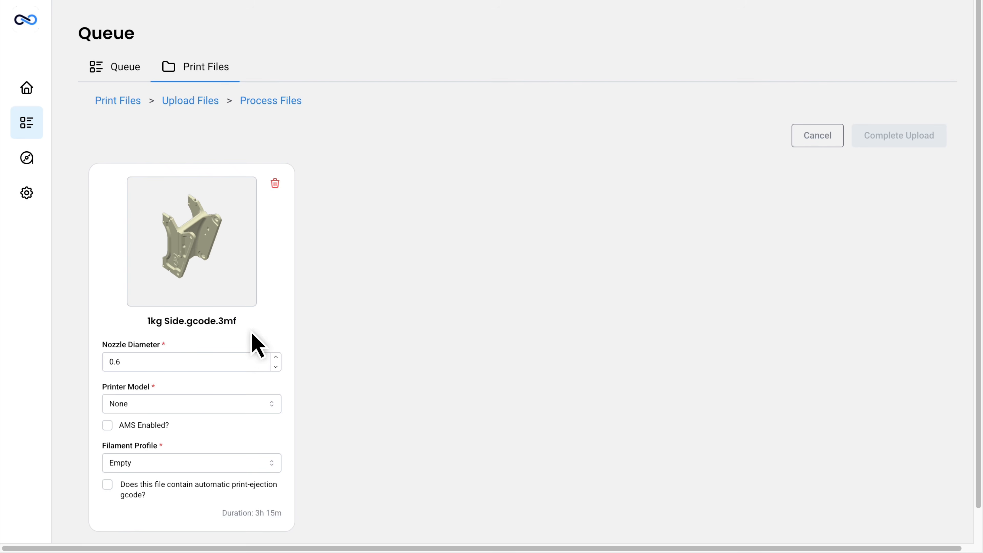
- Check the file name and nozzle diameter of 1kg Side.gcode.3mf and set its printer model to Bambu P1S
left_click_drag(235, 321, 186, 323)
left_click(192, 323)
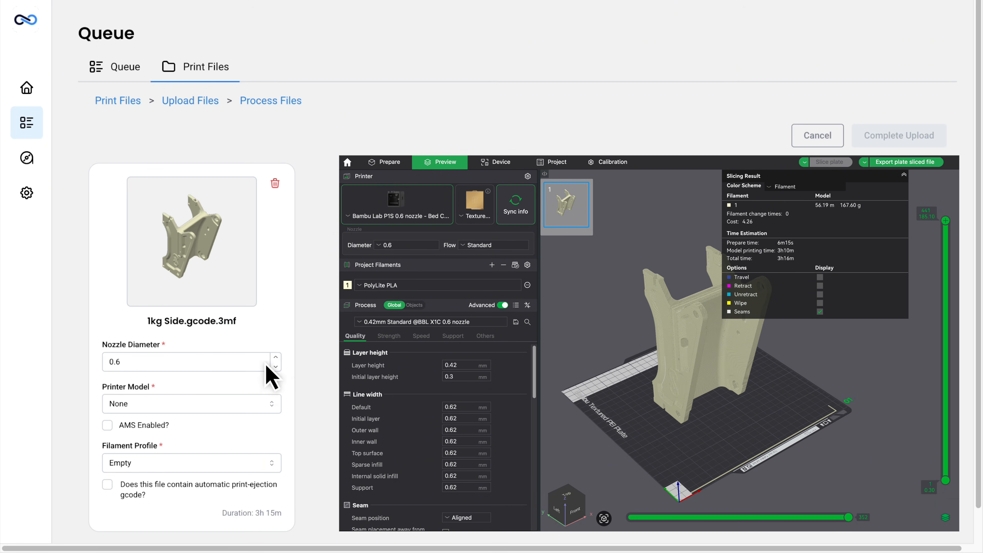
double_click(123, 362)
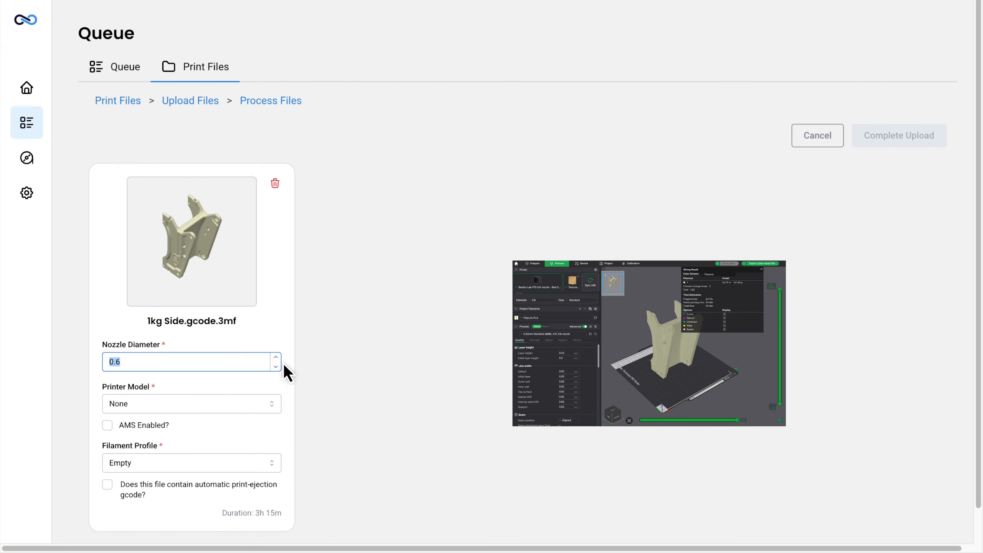
left_click(300, 365)
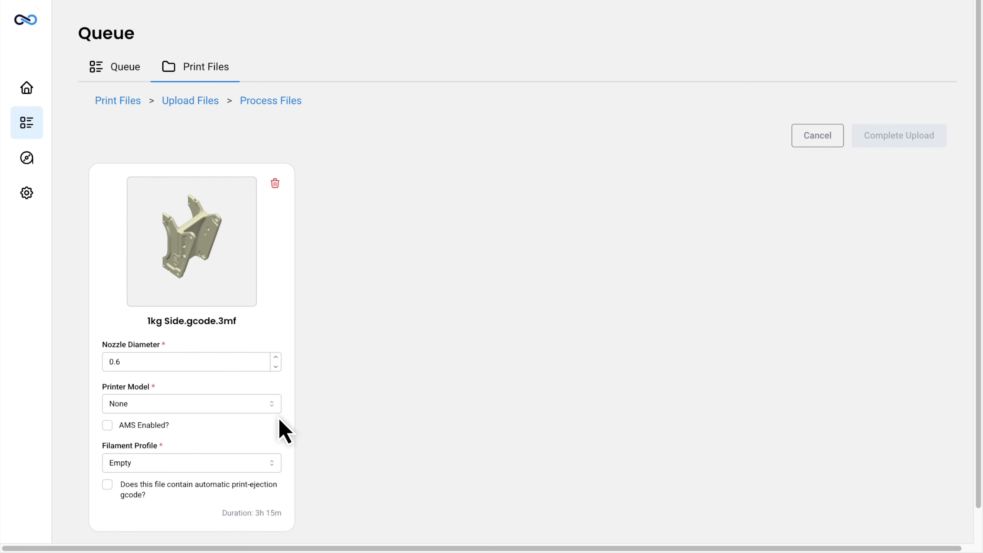
left_click(266, 405)
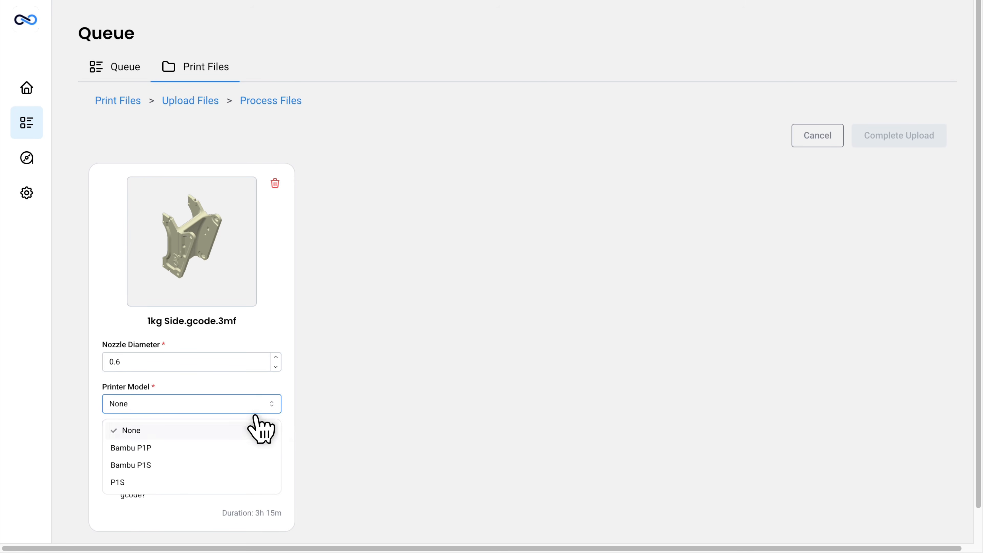
left_click(213, 464)
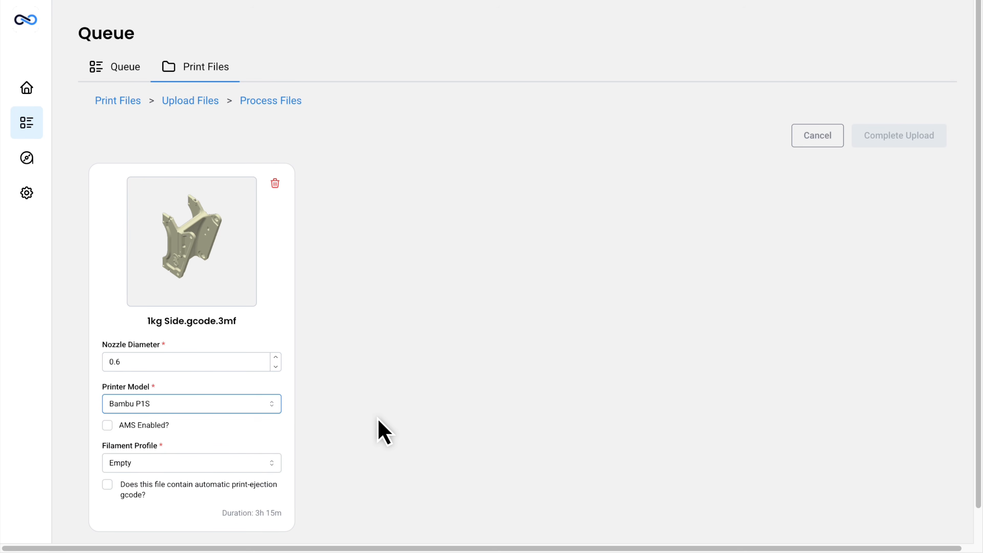
left_click(107, 426)
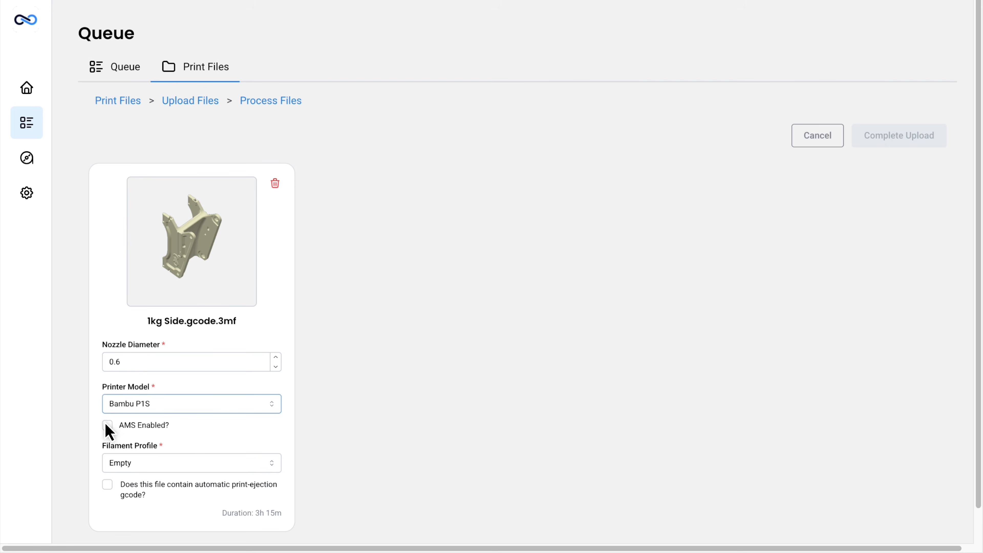
scroll(412, 430, "down", 1)
scroll(418, 442, "down", 4)
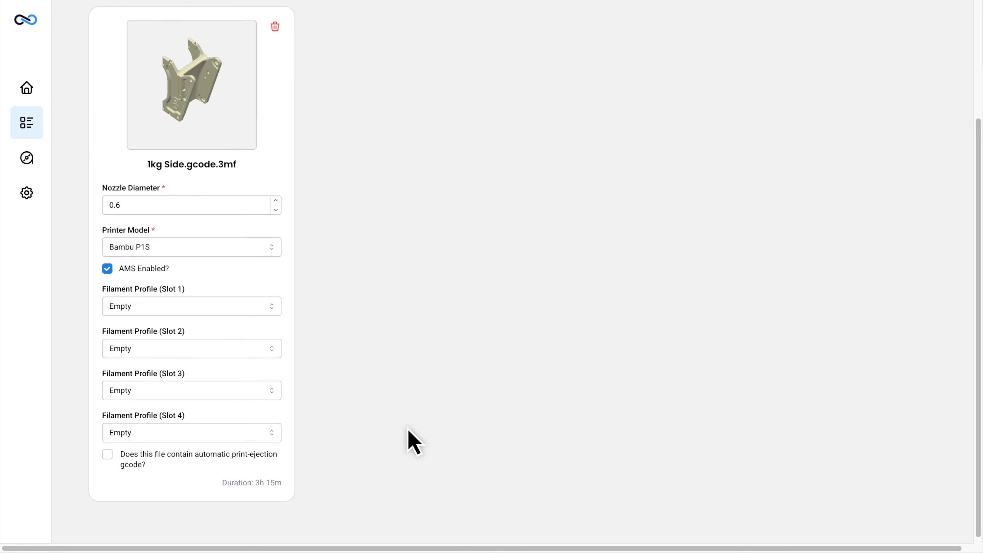
left_click(271, 306)
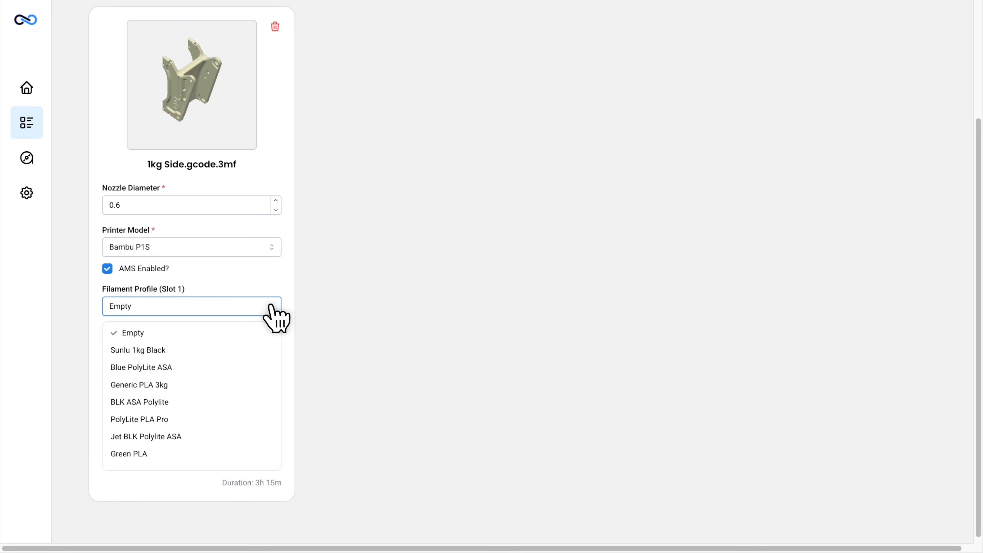
left_click(271, 306)
left_click(259, 348)
left_click(259, 348)
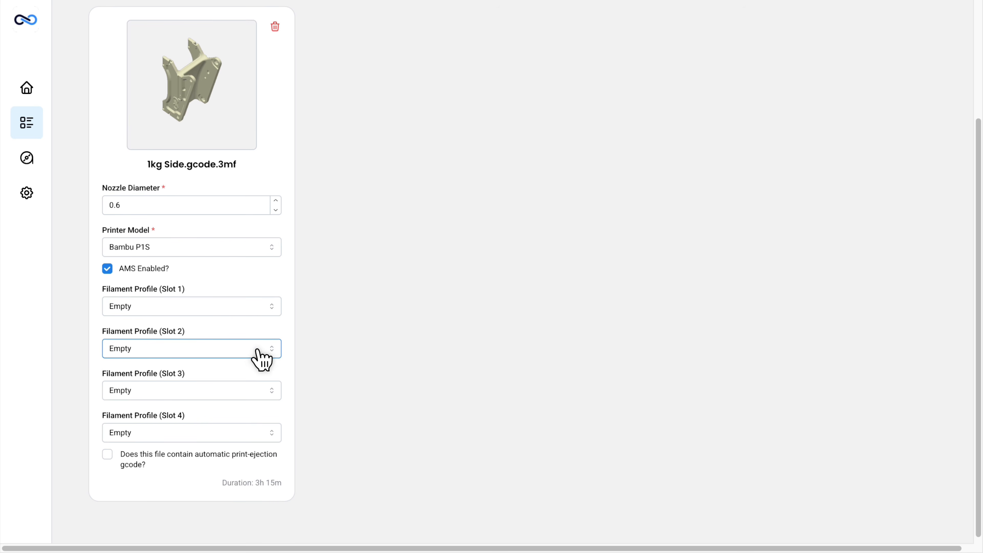
left_click(108, 269)
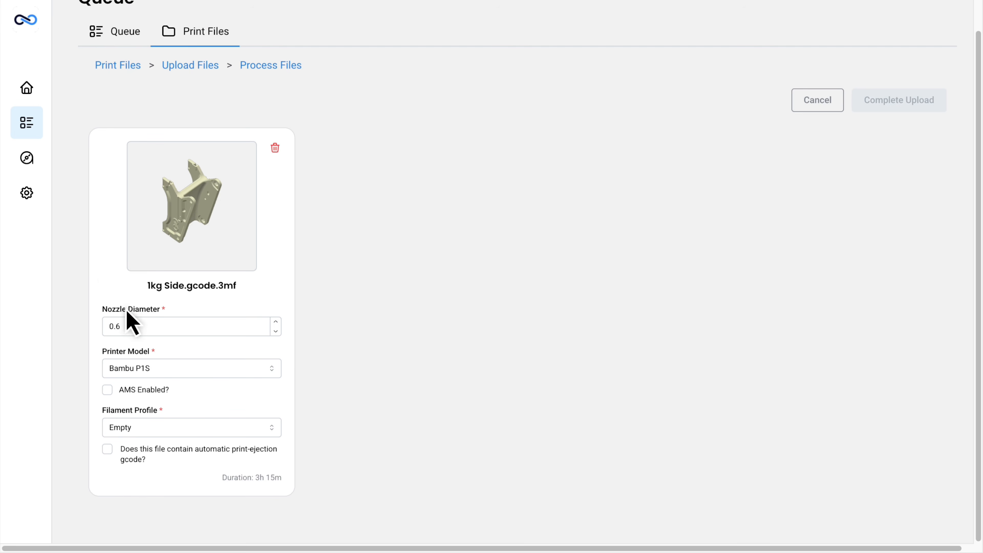
- Assign the PolyLite PLA Pro filament profile, leave automatic print ejection unmarked and complete the upload
left_click(227, 430)
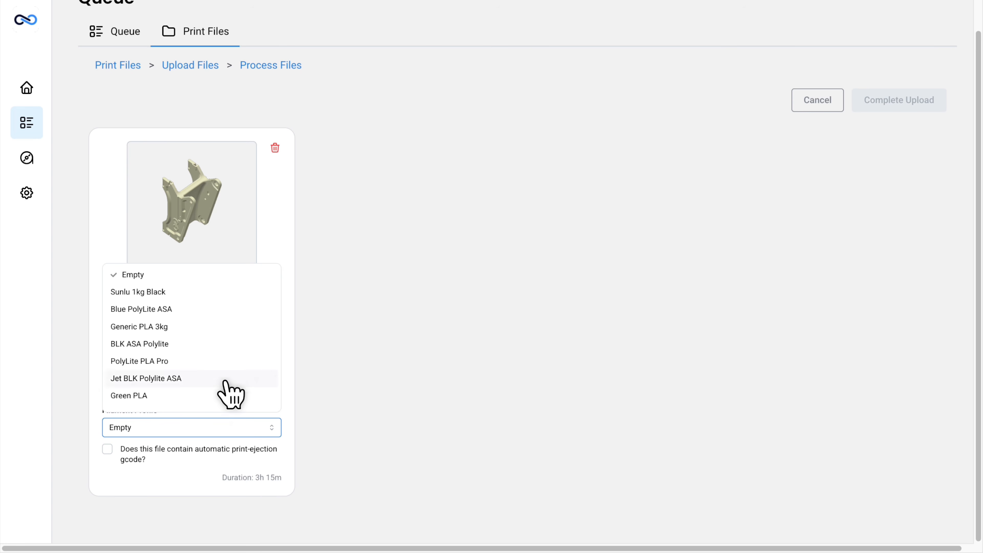
left_click(227, 362)
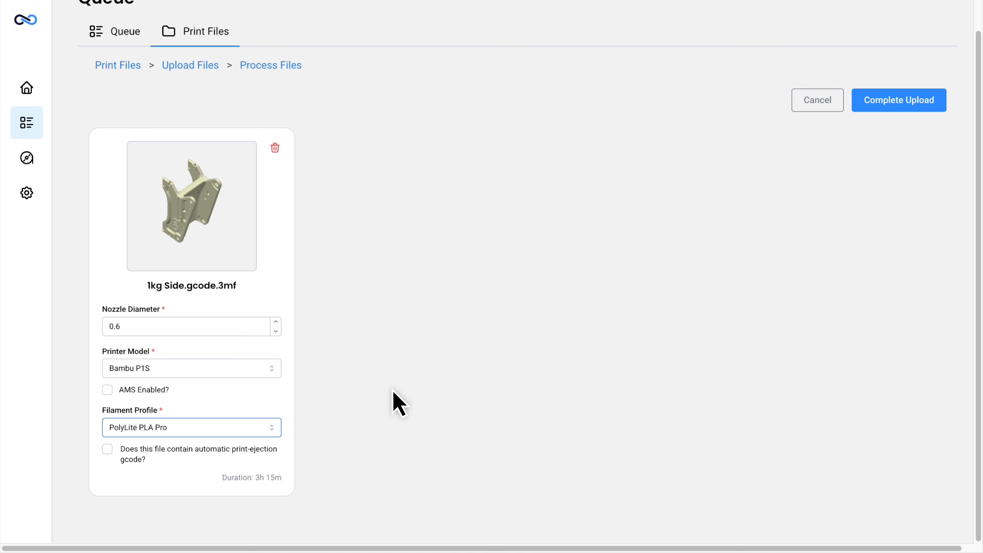
left_click(108, 449)
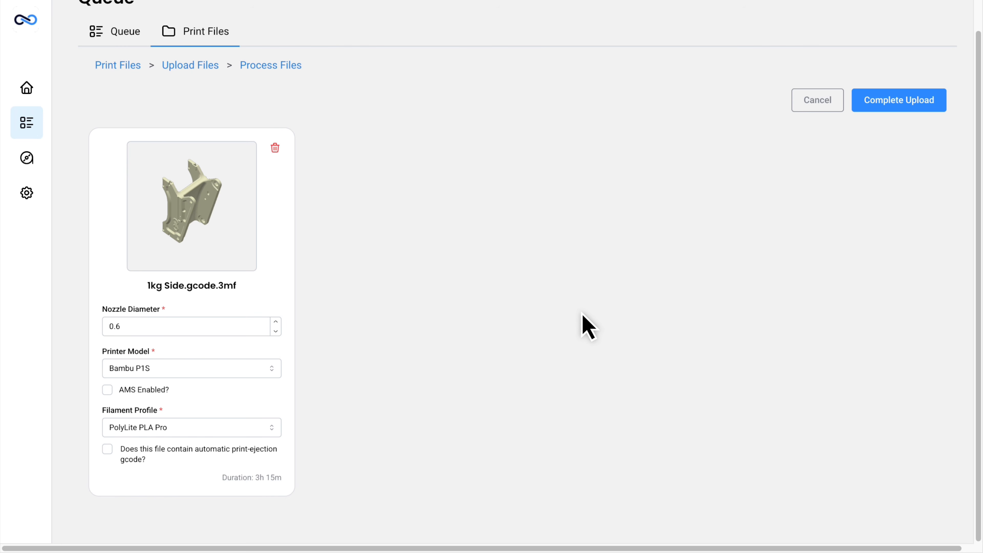
left_click(896, 103)
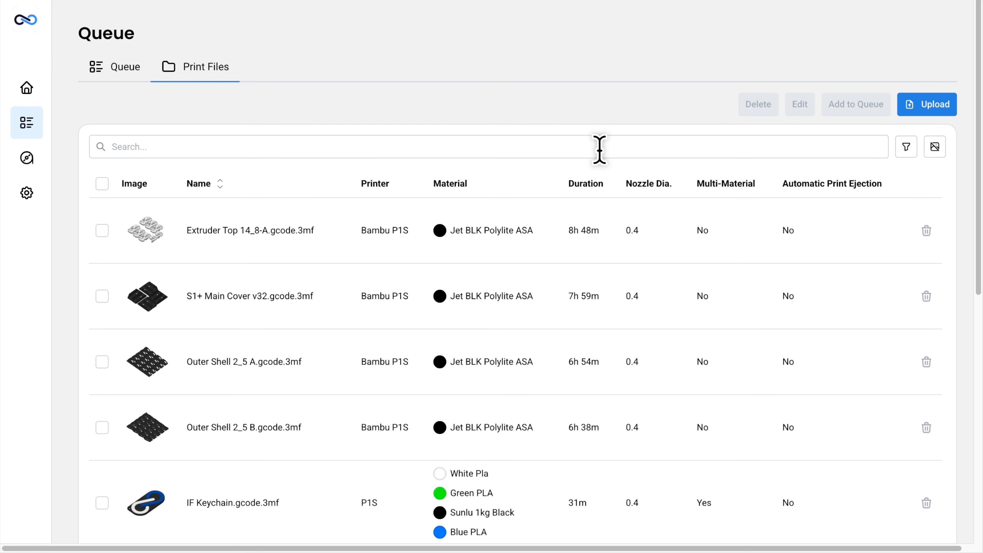
- Filter the print files to the Bambu P1S printer, and hide and restore the preview images
left_click(612, 147)
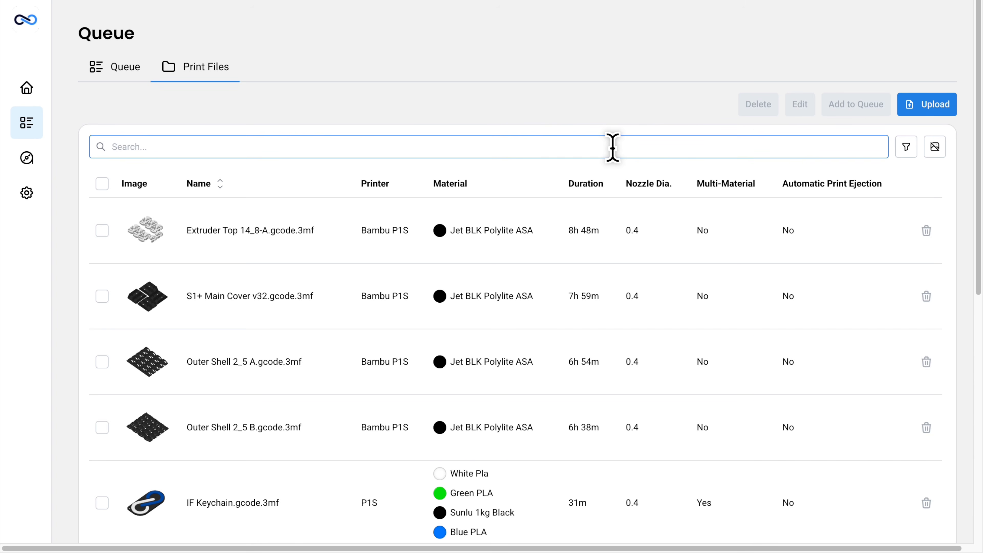
left_click(905, 148)
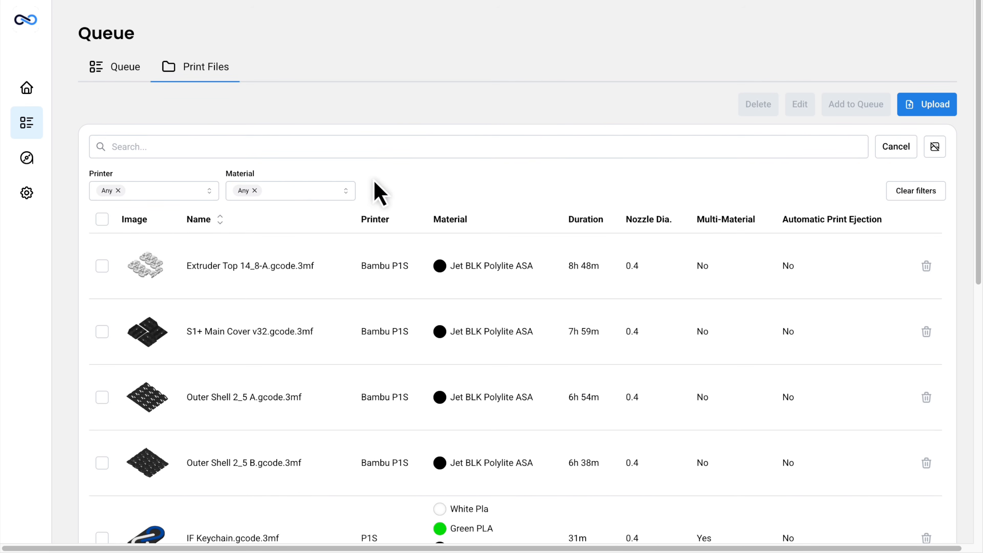
left_click(189, 191)
left_click(176, 234)
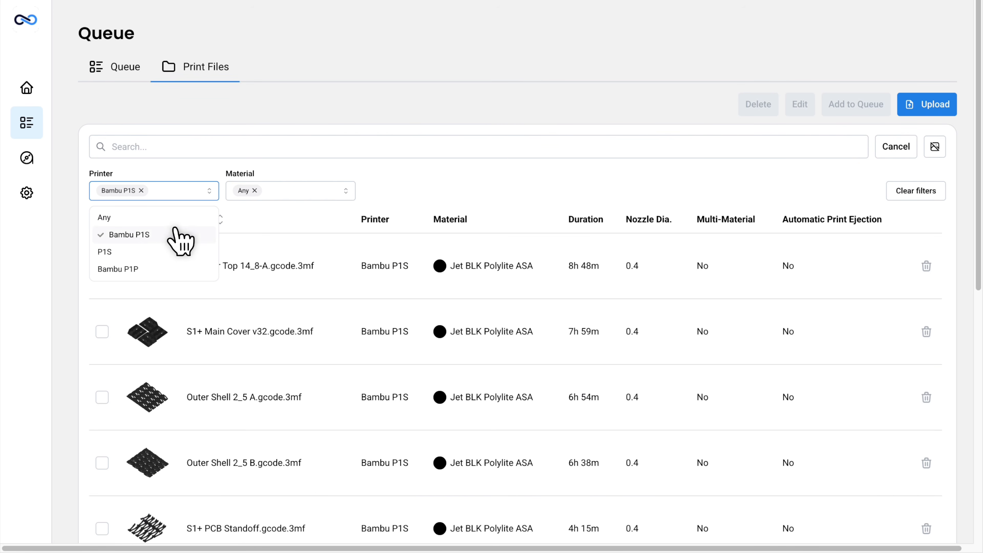
left_click(201, 193)
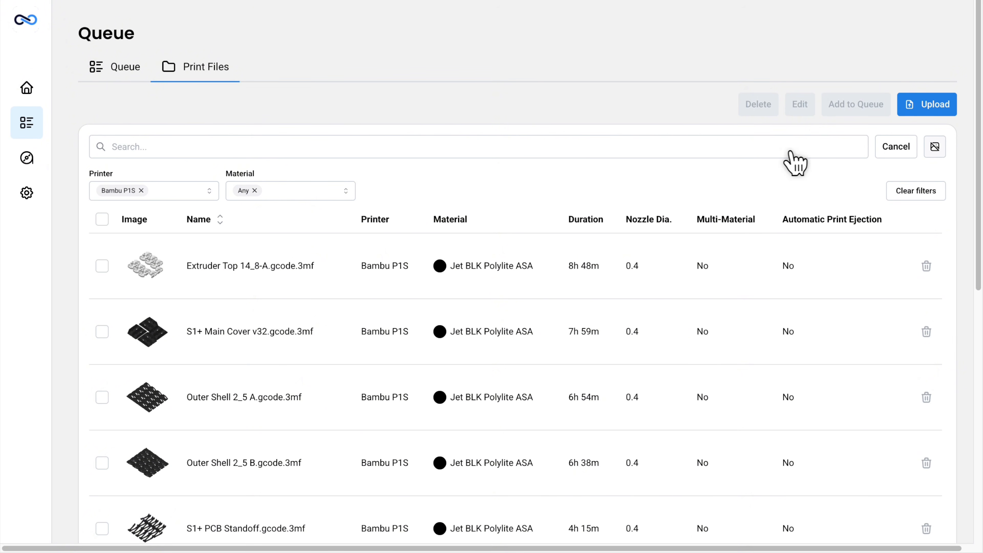
left_click(935, 147)
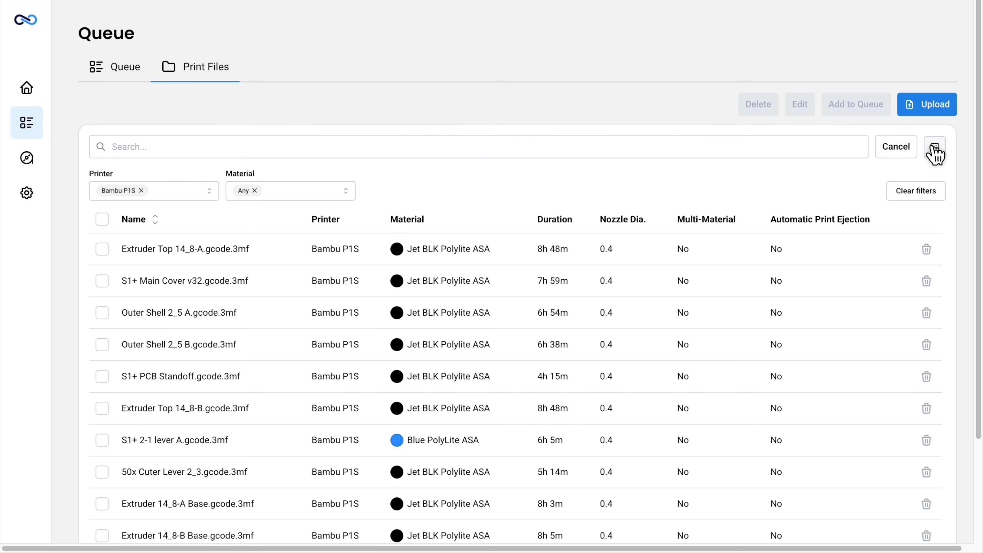
left_click(935, 149)
- Browse to page 2 of the print files and back, and set the list to 50 rows per page
scroll(845, 213, "down", 10)
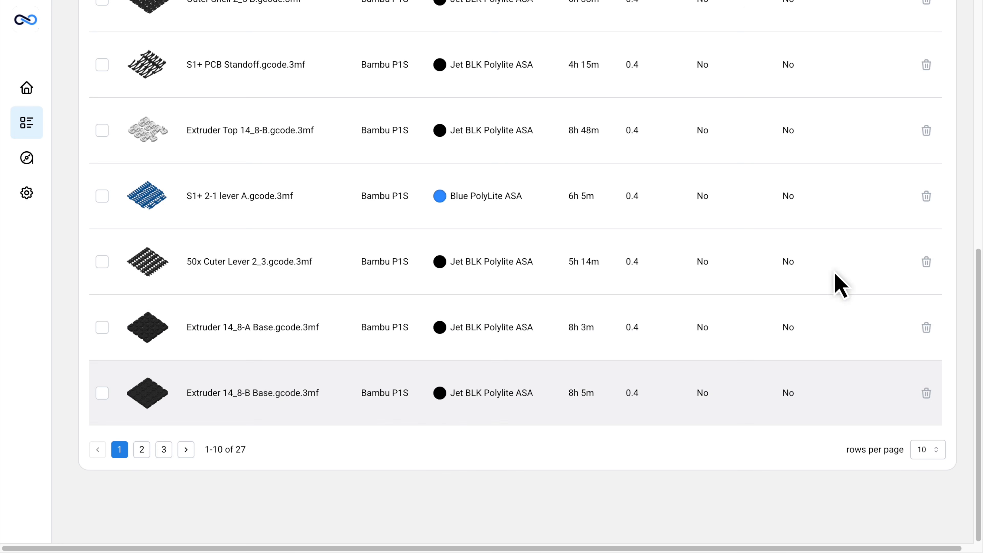
left_click(141, 449)
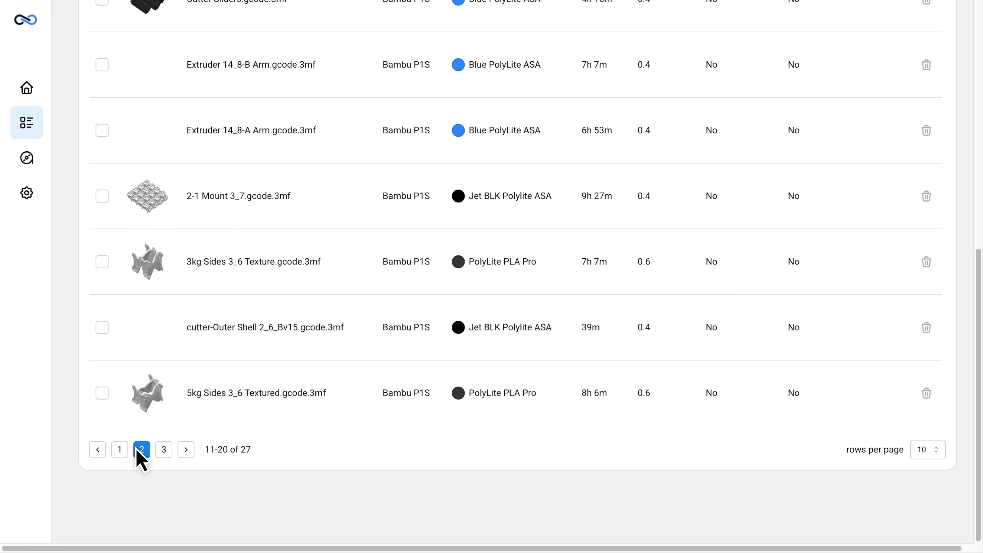
left_click(121, 453)
left_click(929, 453)
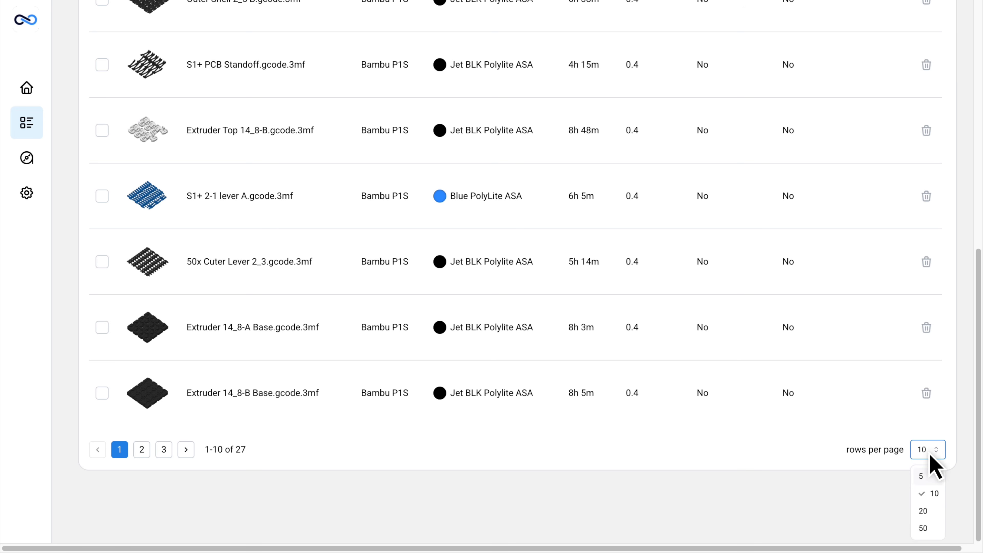
left_click(923, 528)
scroll(779, 402, "up", 10)
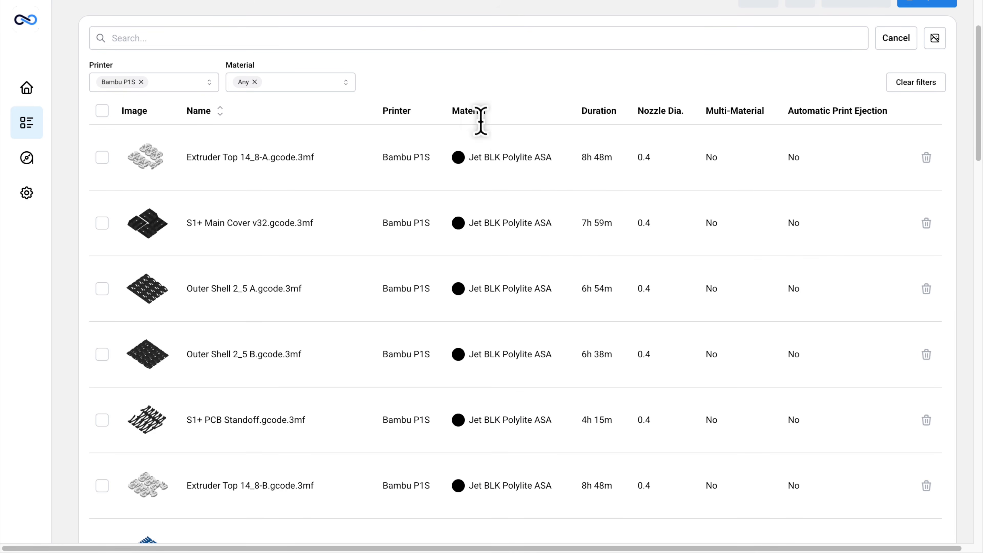
- Search the print files for "1kg" and open the enqueue settings for 1kg Side Auto Clear.gcode.3mf and 1kg Side.gcode.3mf
left_click(396, 34)
type("1kg")
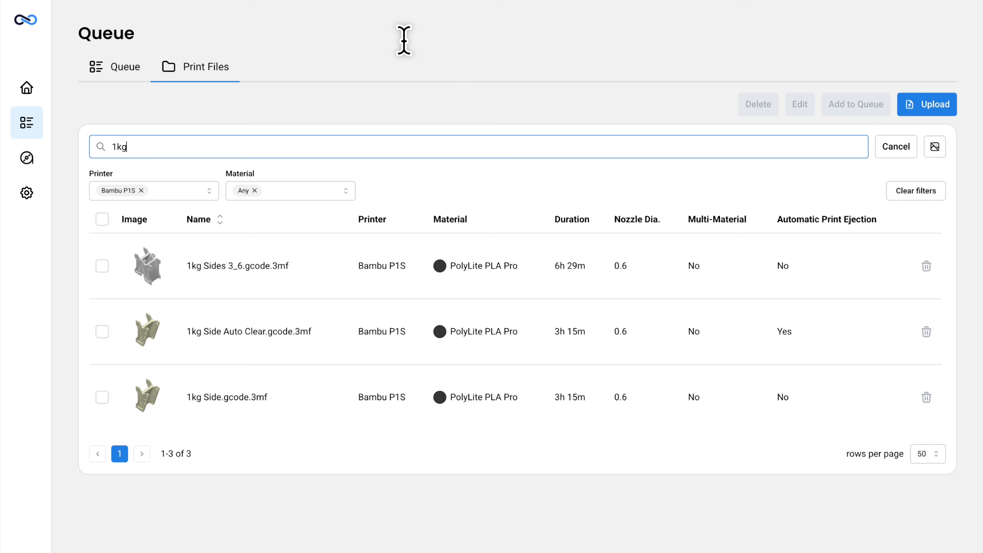
left_click(102, 330)
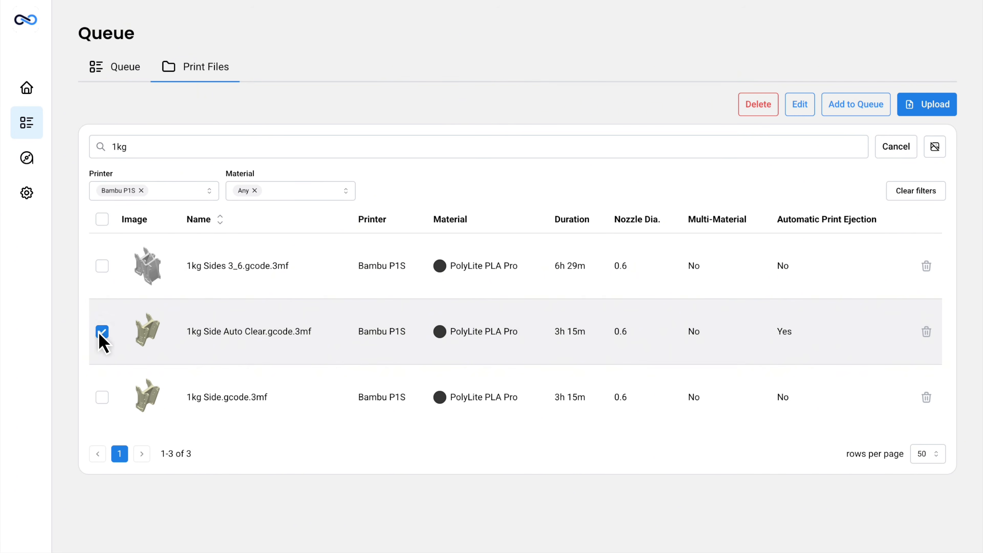
left_click(101, 396)
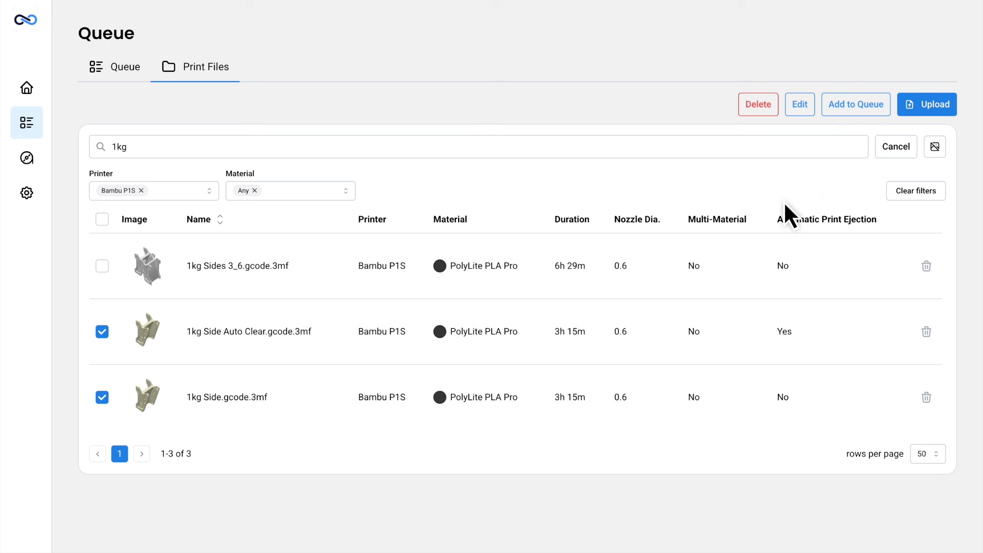
left_click(862, 107)
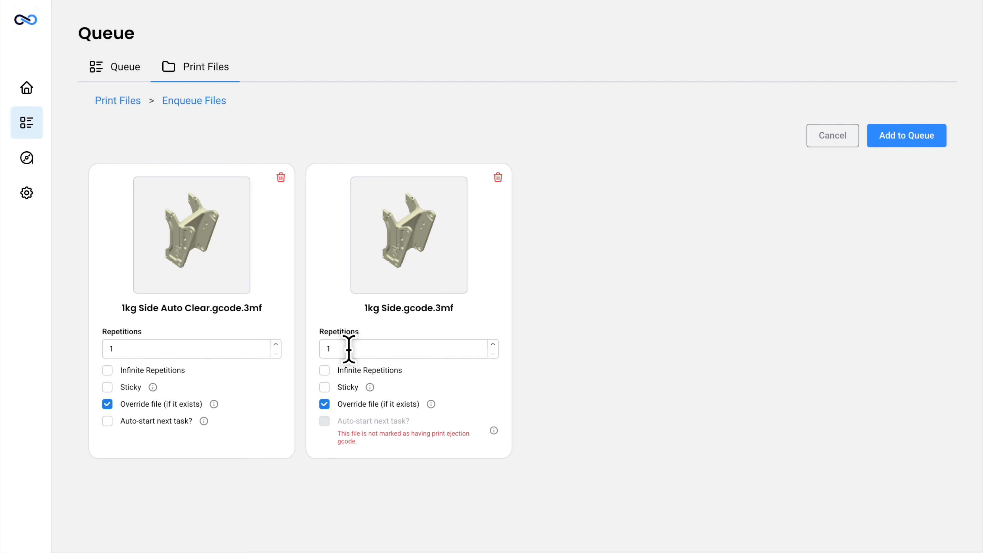
- Set 1kg Side.gcode.3mf to 2 repetitions with Sticky enabled and Infinite Repetitions off
left_click(493, 344)
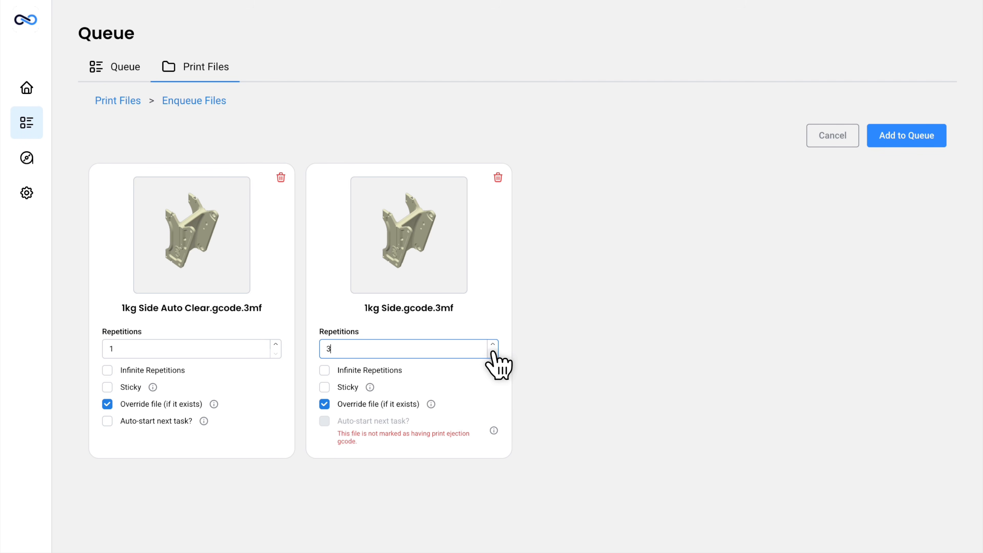
left_click(493, 344)
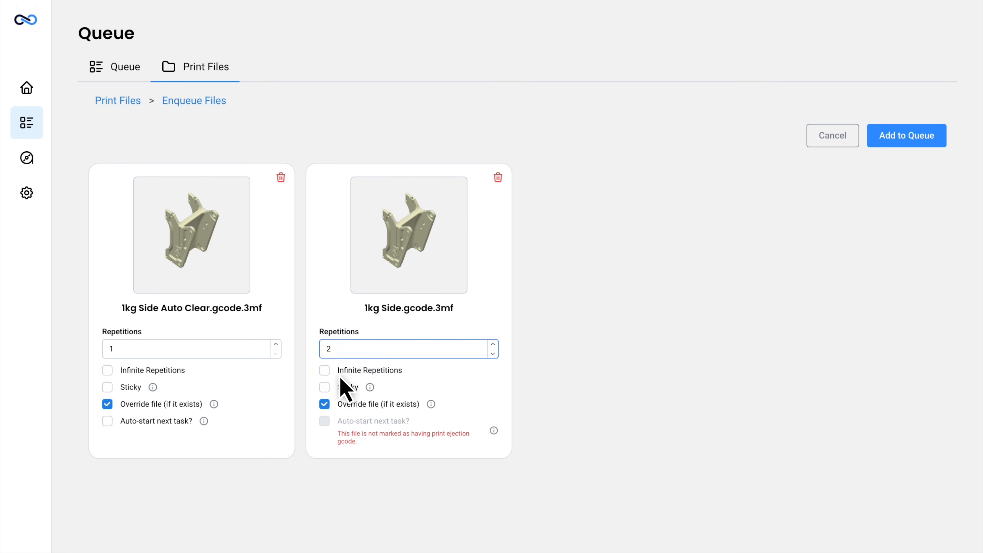
left_click(320, 370)
left_click(323, 370)
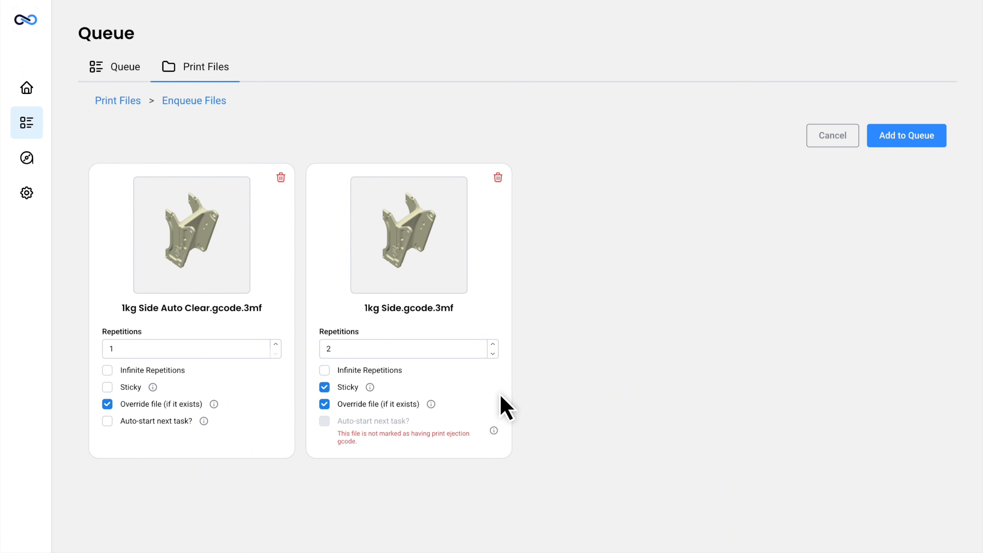
- Enable Auto-start next task and Infinite Repetitions for 1kg Side Auto Clear.gcode.3mf, and add both 1kg files to the queue
mouse_move(434, 403)
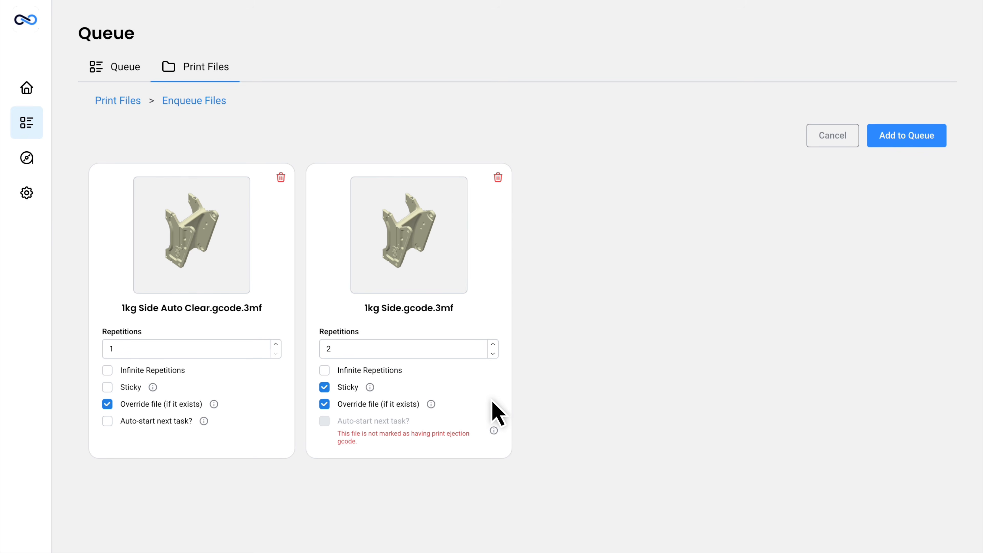
left_click(325, 404)
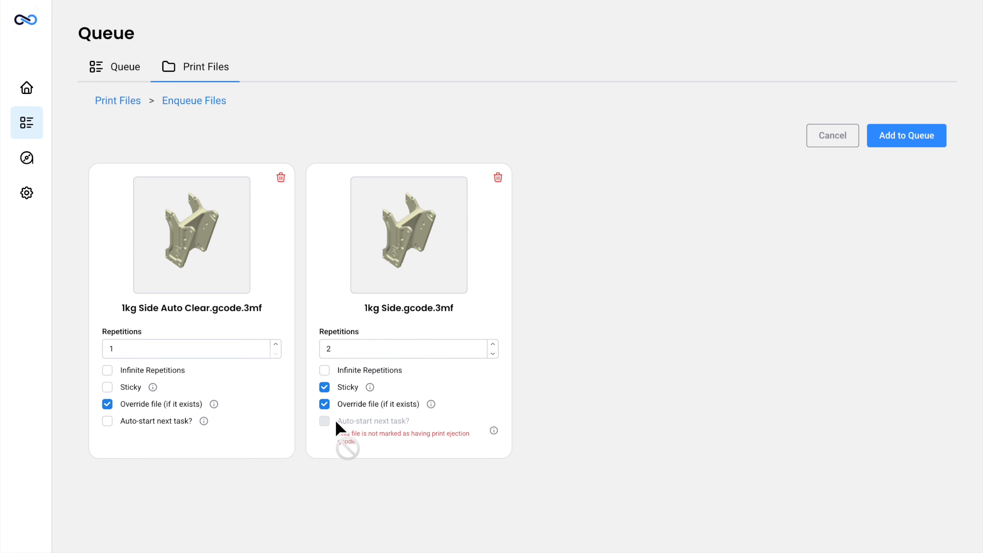
mouse_move(493, 431)
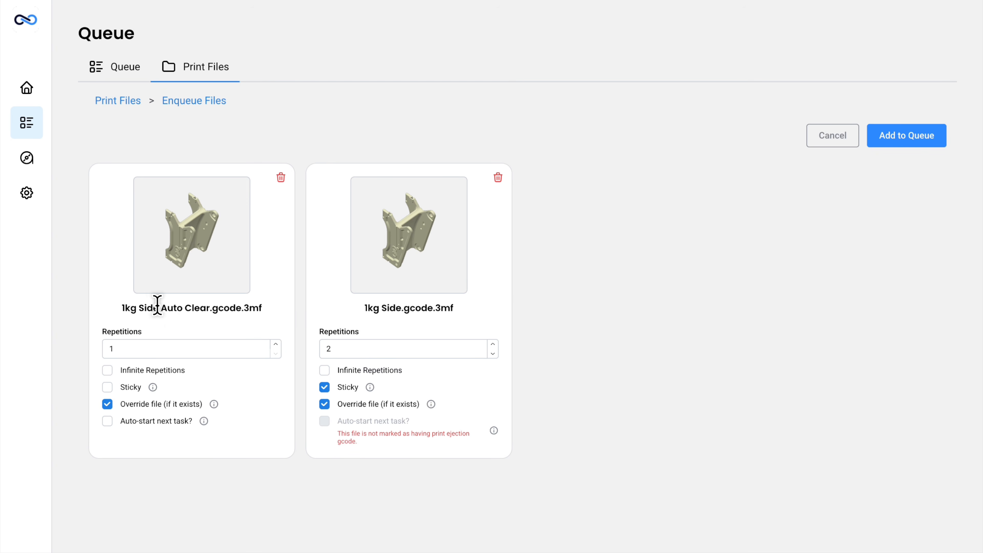
left_click_drag(159, 306, 187, 306)
left_click(205, 310)
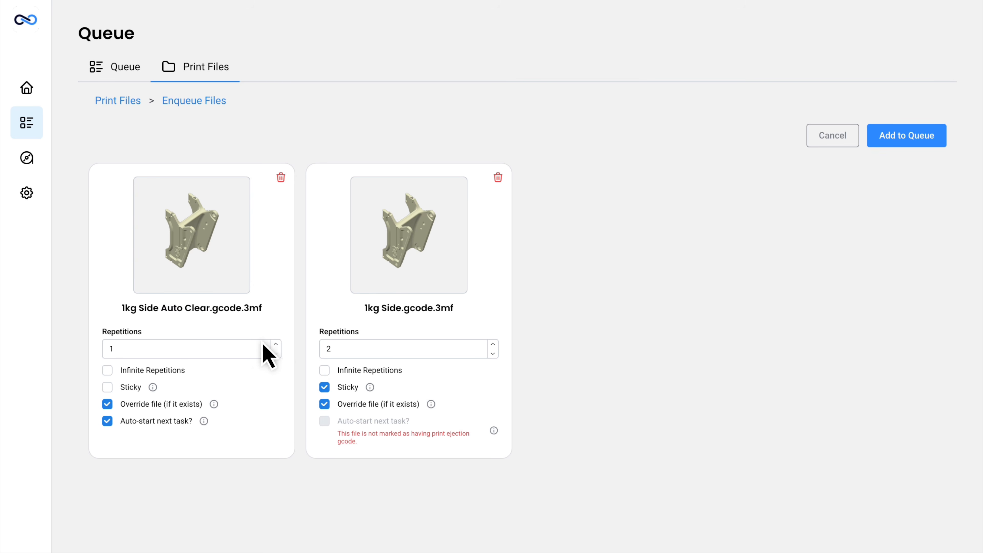
left_click(109, 369)
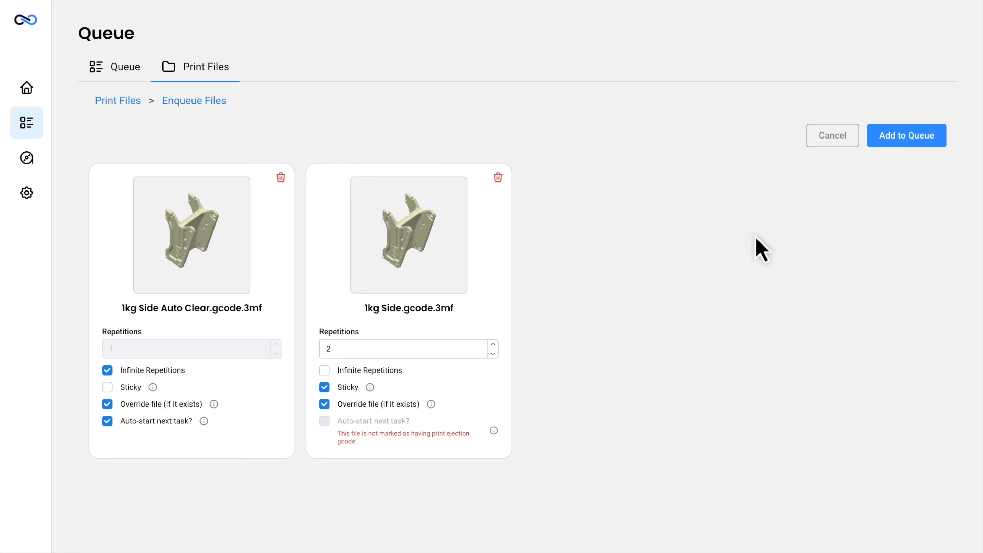
left_click(920, 137)
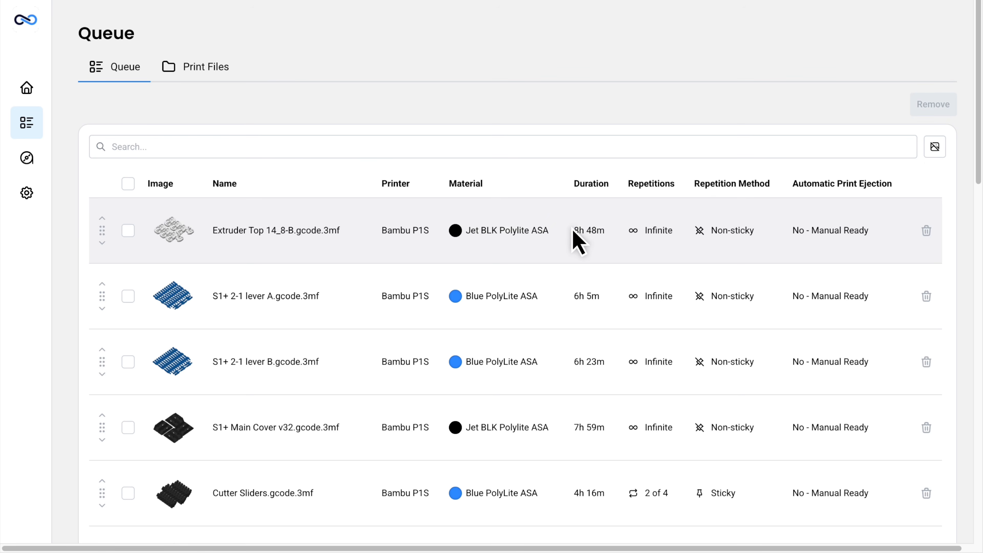
- Move S1+ 2-1 lever B.gcode.3mf to the front of the print queue, and send it back down past the other upper entries
left_click(102, 349)
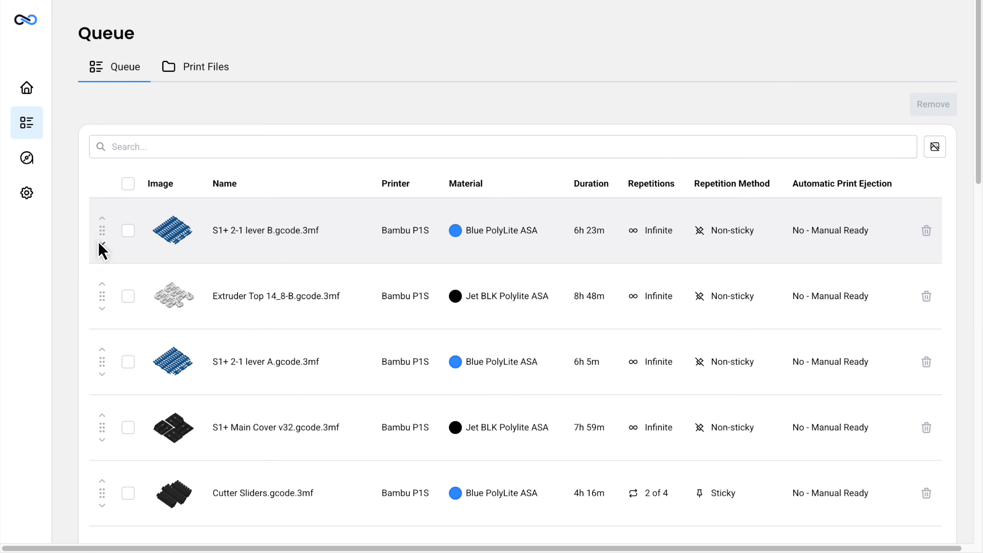
left_click(102, 243)
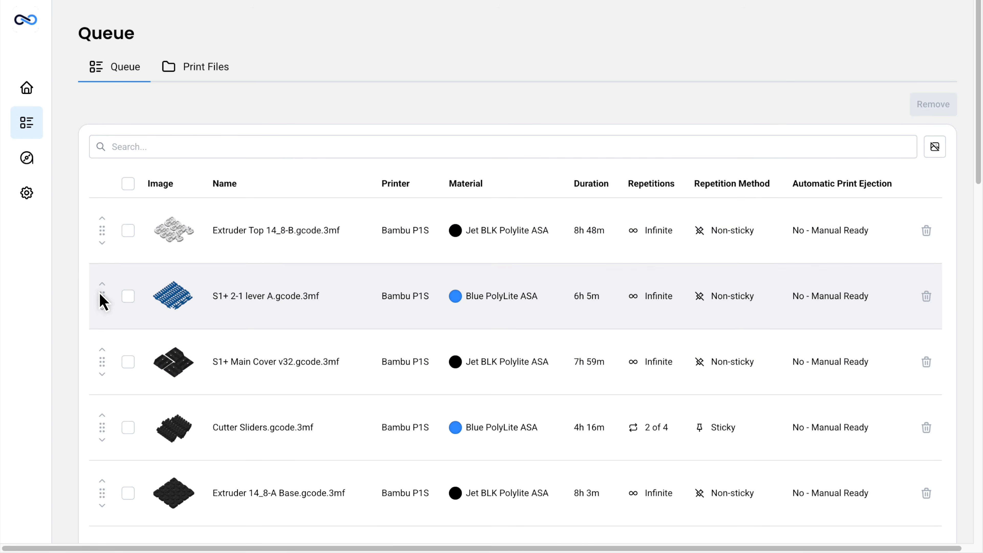
- Reorder the queue with S1+ 2-1 lever A.gcode.3mf in fourth place and Cutter Sliders.gcode.3mf in second place
left_click(102, 309)
left_click(101, 374)
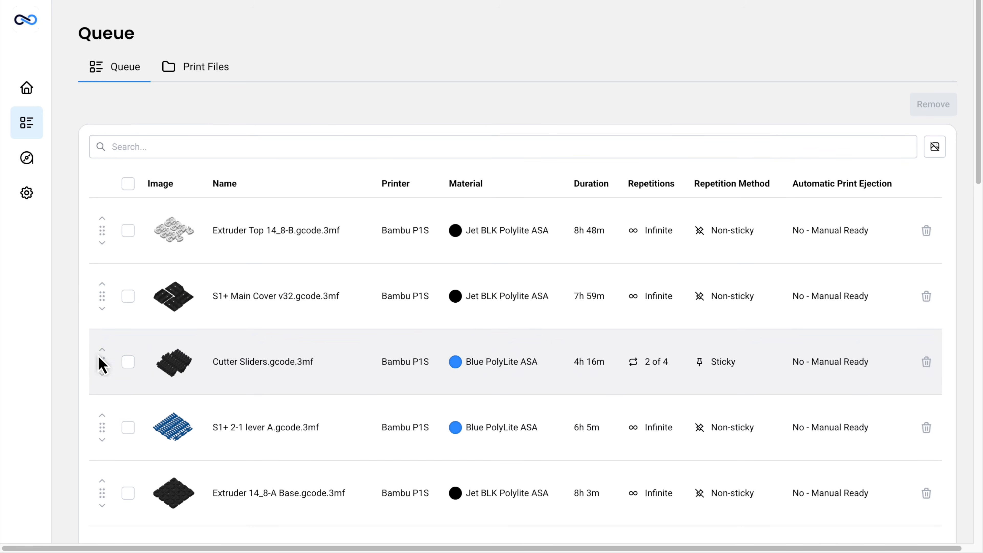
left_click_drag(99, 358, 99, 303)
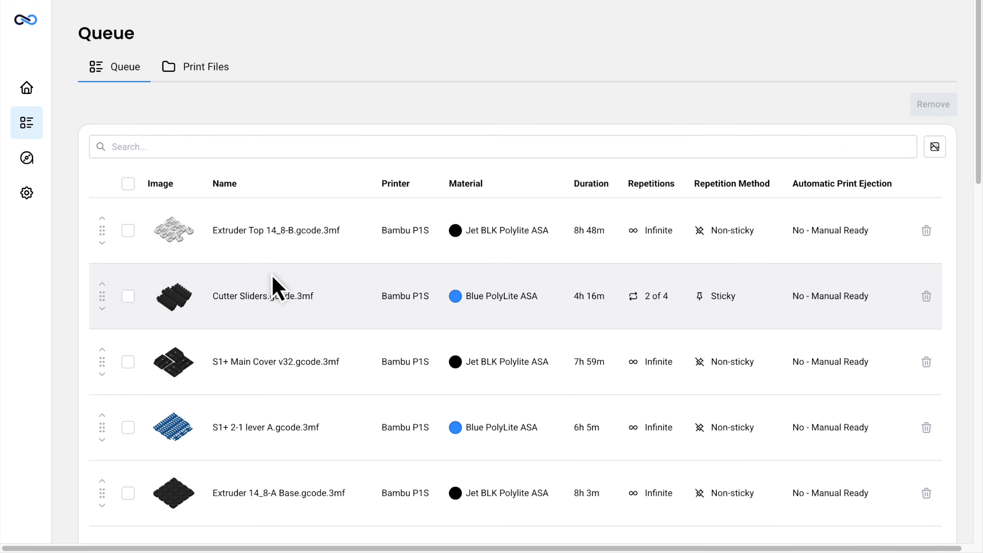
- Select Extruder Top 14_8-B.gcode.3mf in the queue and look over the queued files
left_click(128, 231)
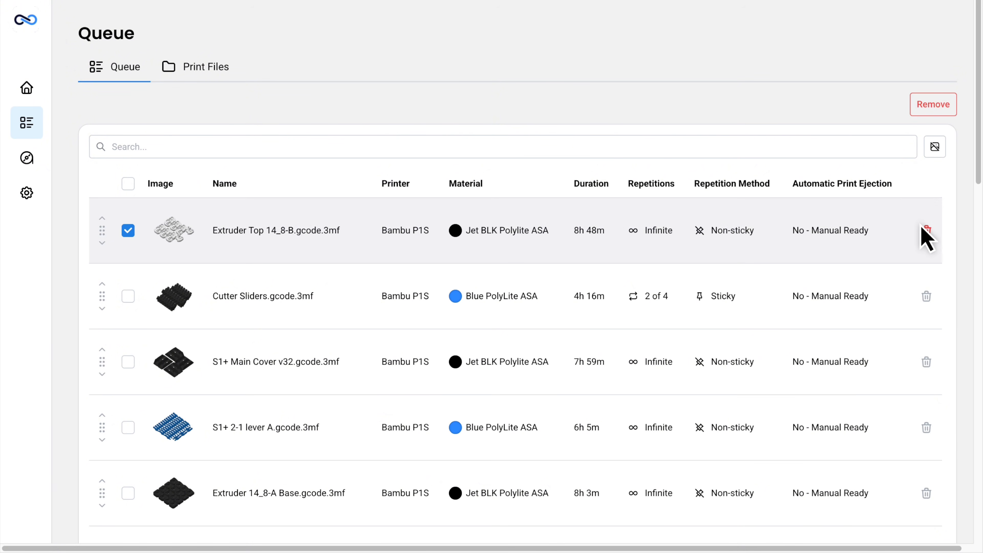
scroll(536, 358, "down", 3)
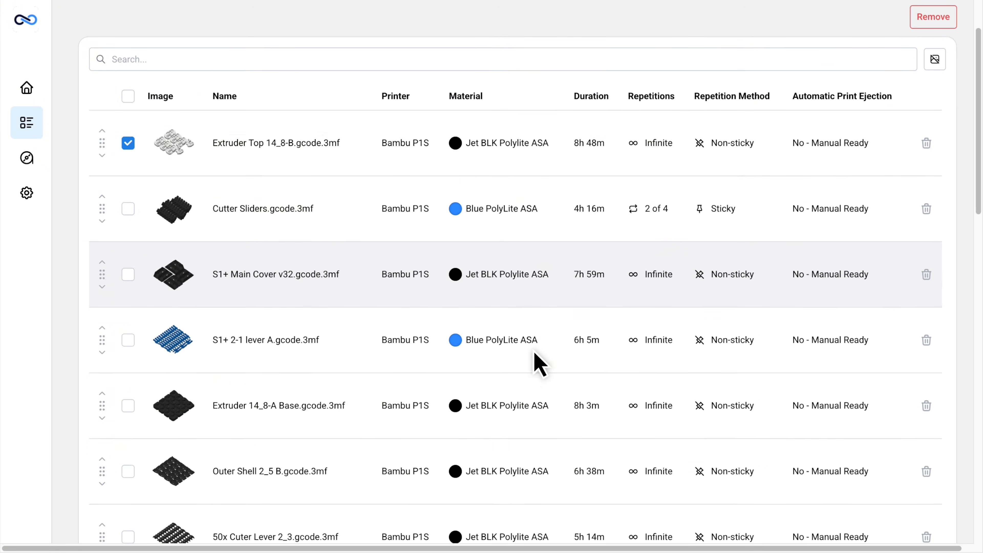
scroll(537, 361, "up", 3)
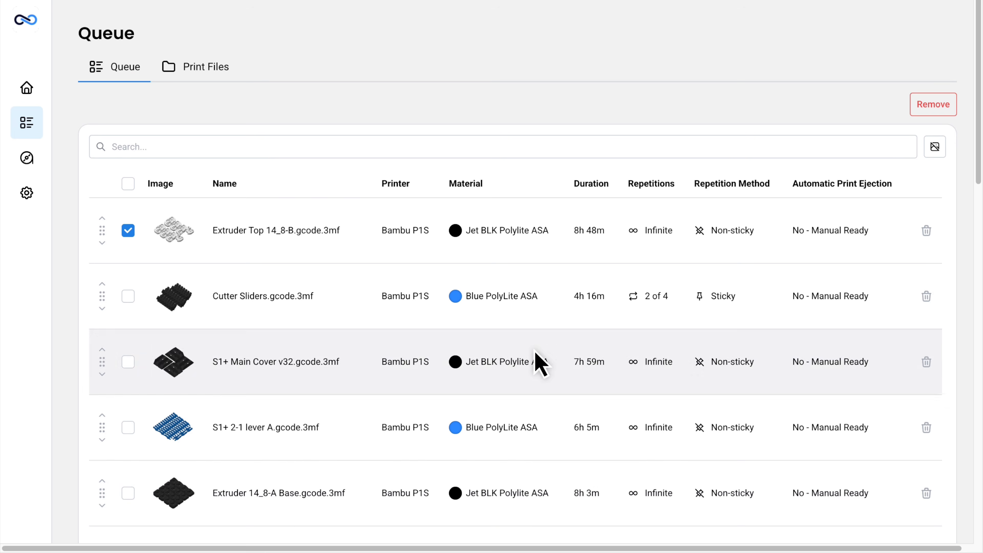